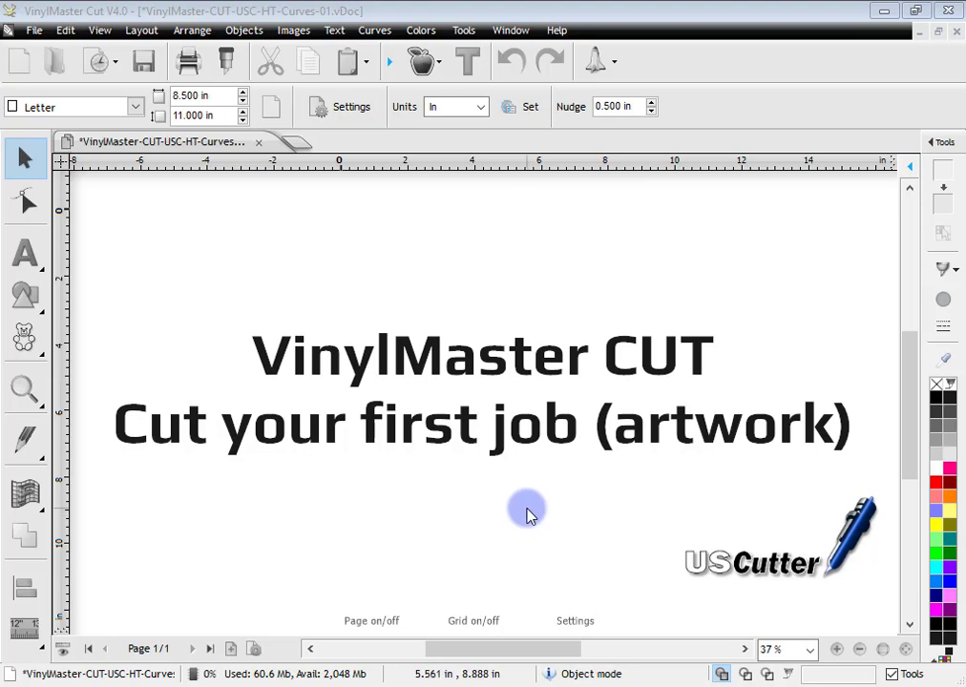
Step: Browse the help manual's How To's video lessons, then minimize the manual
left_click(560, 31)
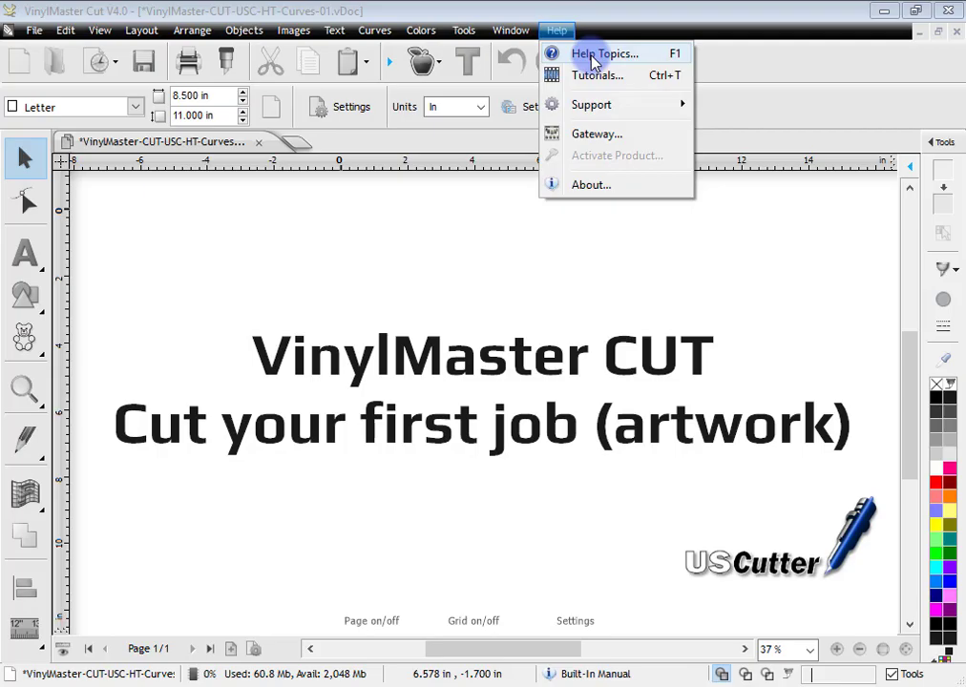
left_click(594, 58)
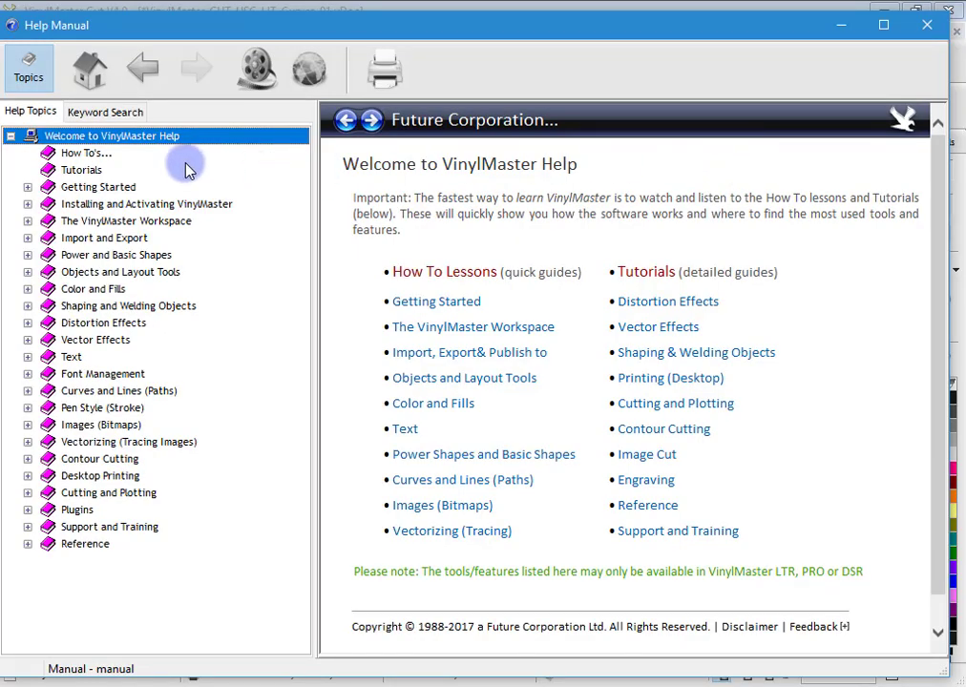
left_click(83, 158)
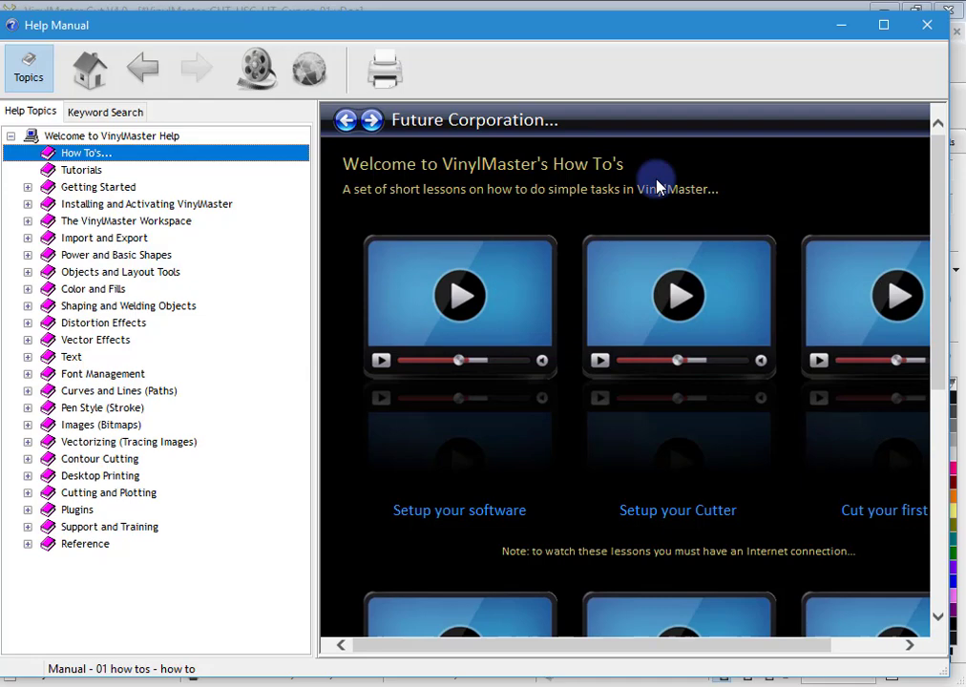
left_click(840, 26)
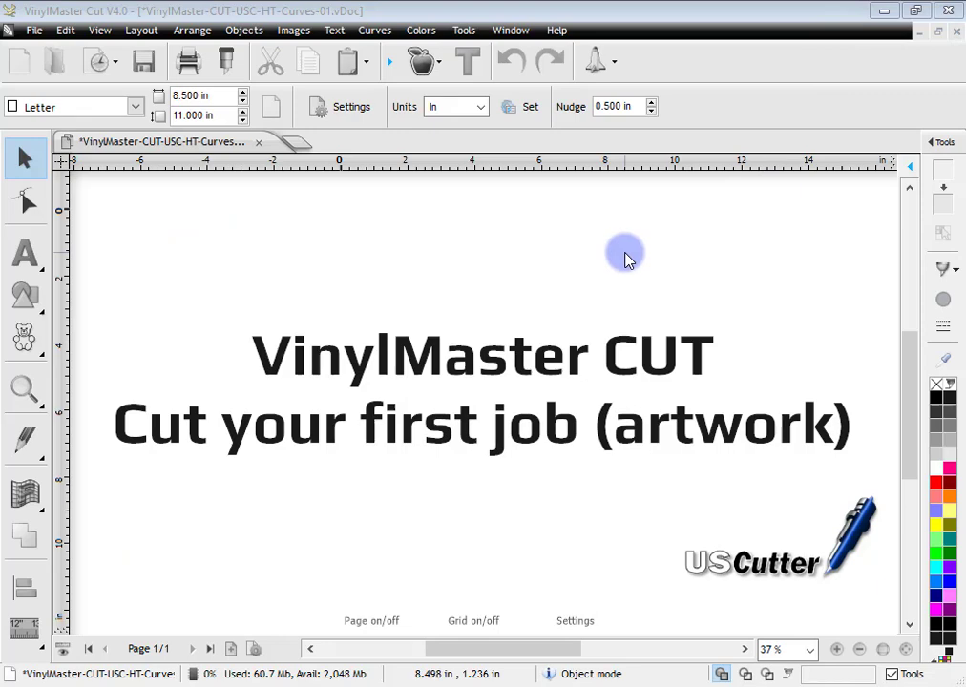
Step: Start a new blank document from the VinylMaster Gateway
left_click(299, 148)
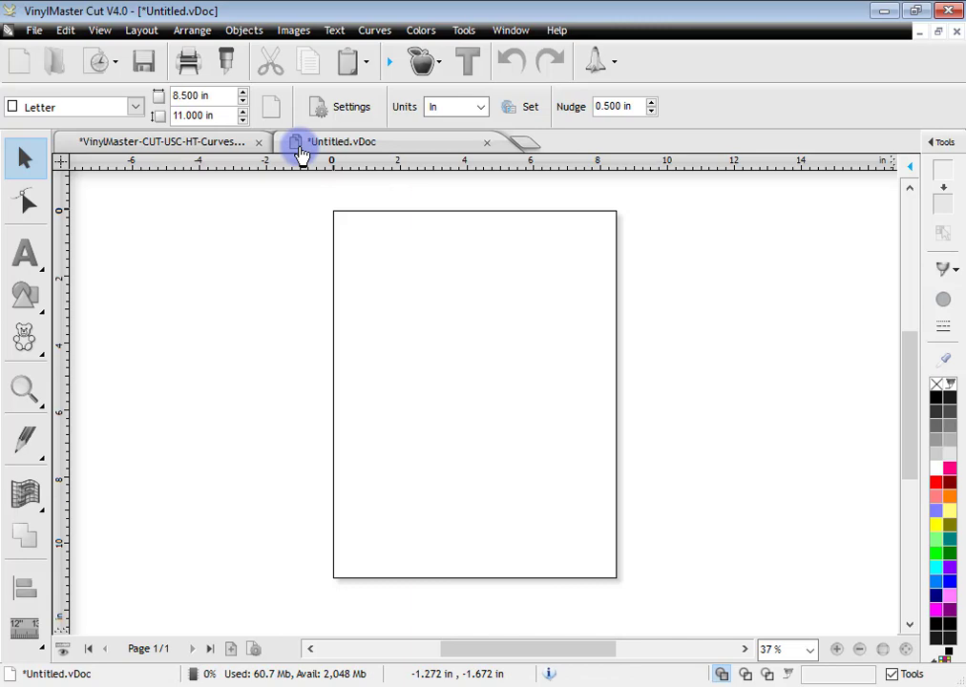
left_click(602, 76)
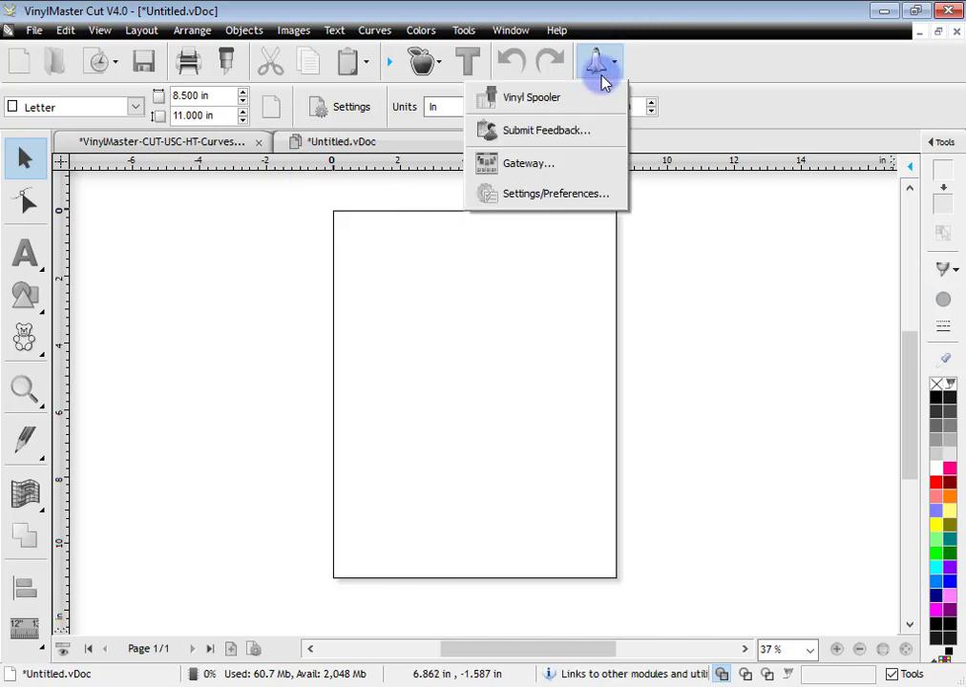
left_click(554, 163)
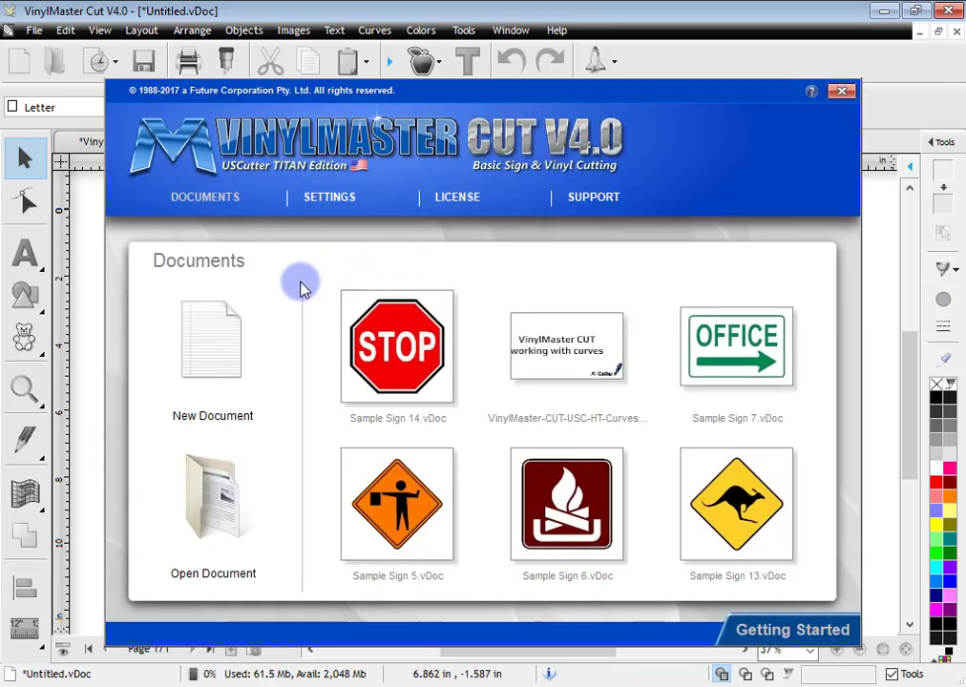
left_click(218, 362)
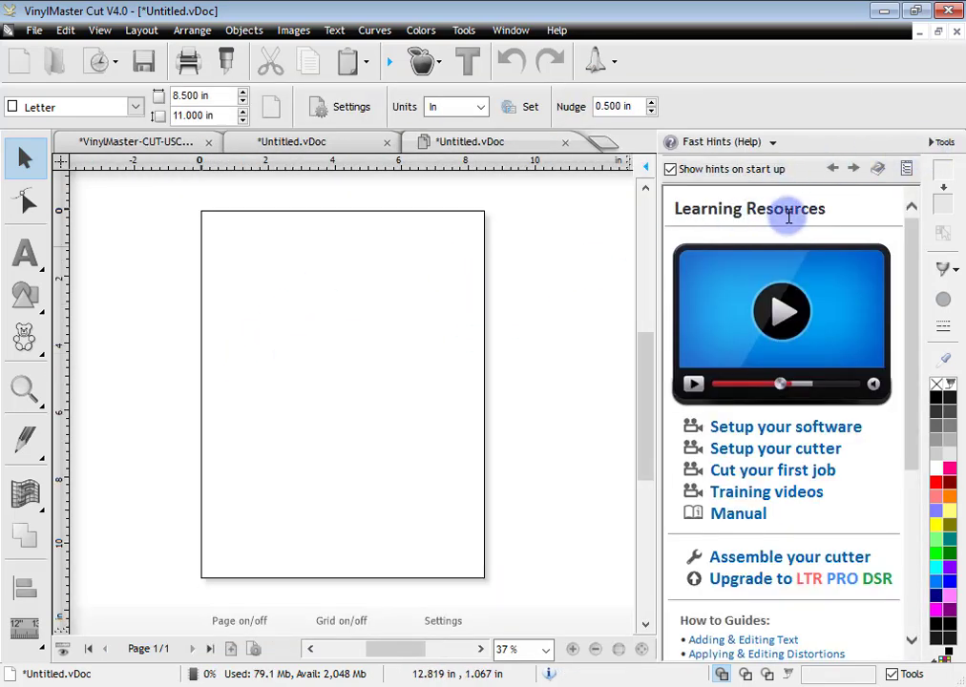
Step: Close the Fast Hints panel and keep the page size at Letter
left_click(938, 143)
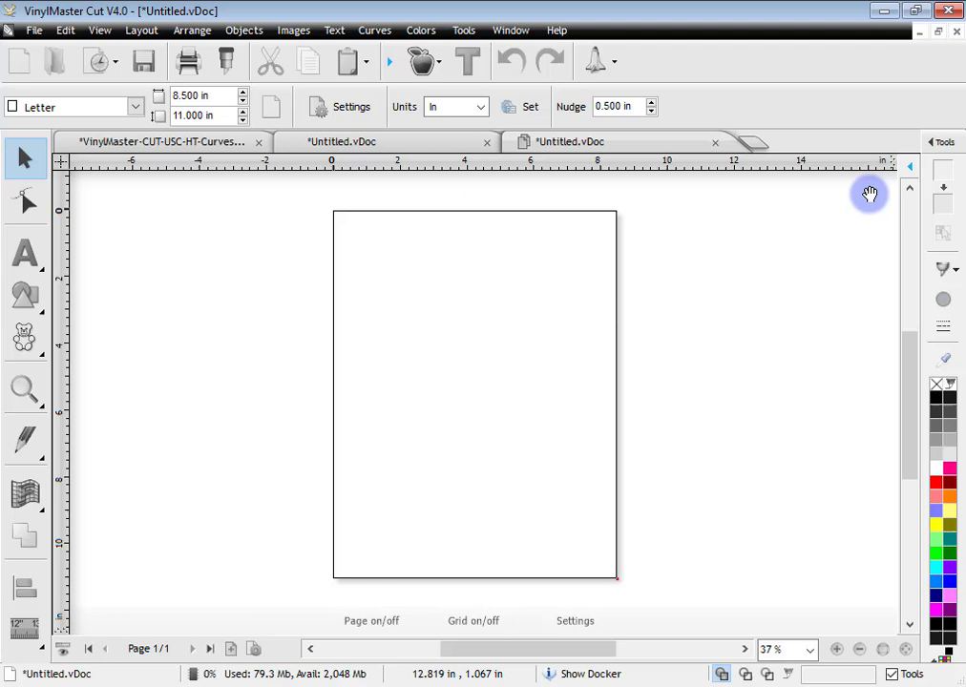
left_click(463, 319)
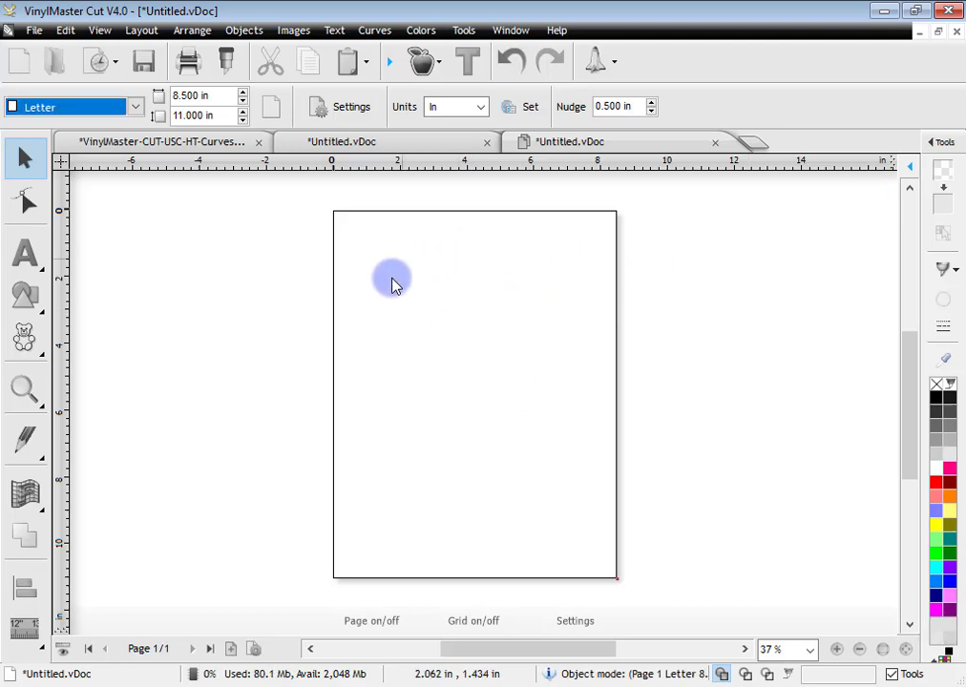
left_click(134, 106)
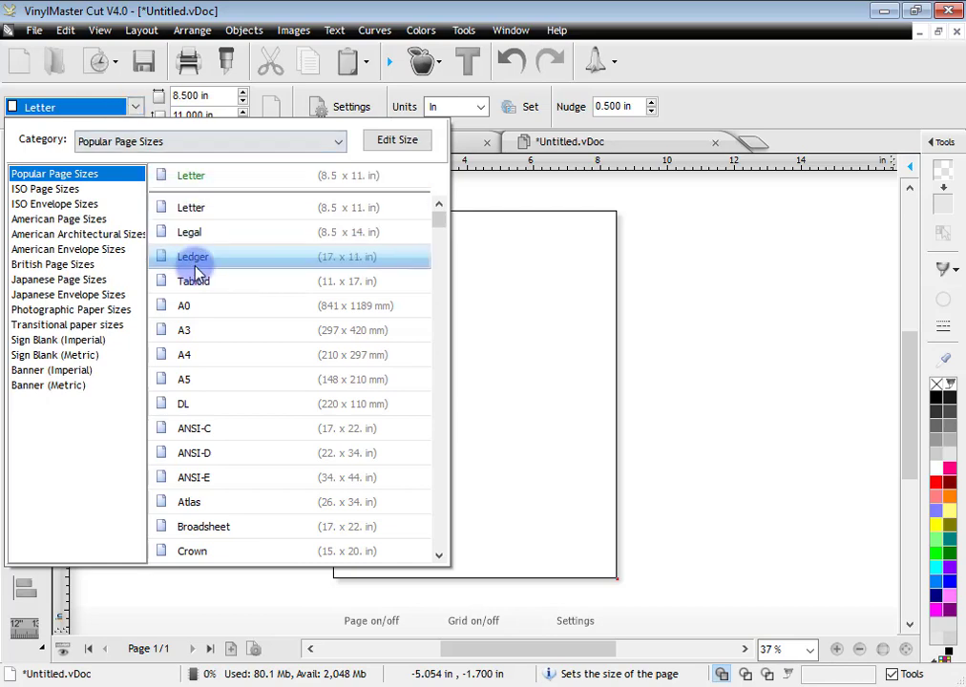
left_click(203, 216)
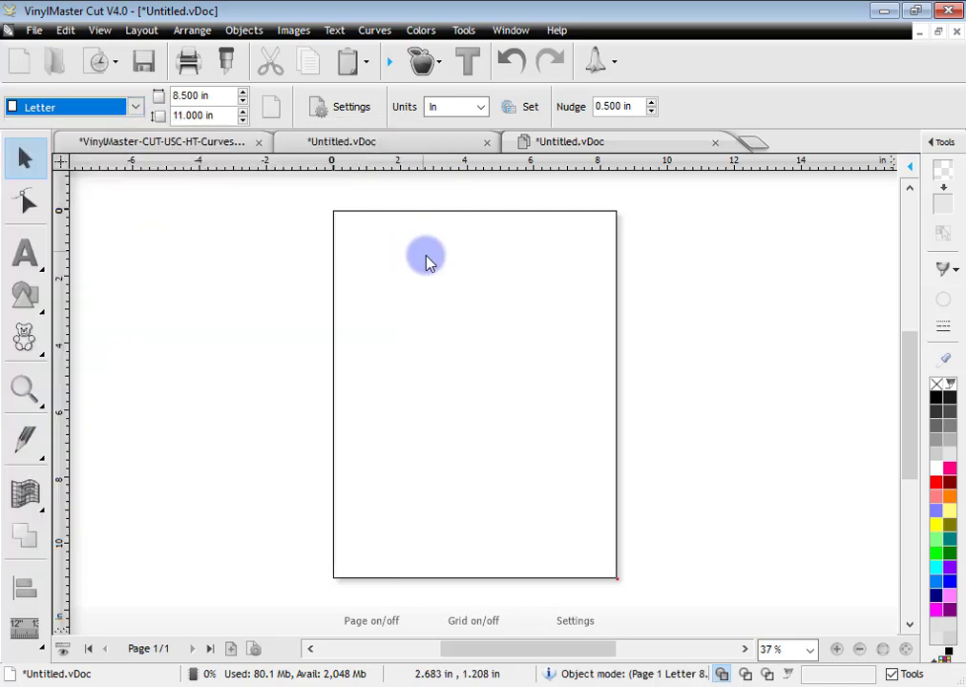
Step: Type the text 'VinylMaster' near the top of the page
left_click(490, 317)
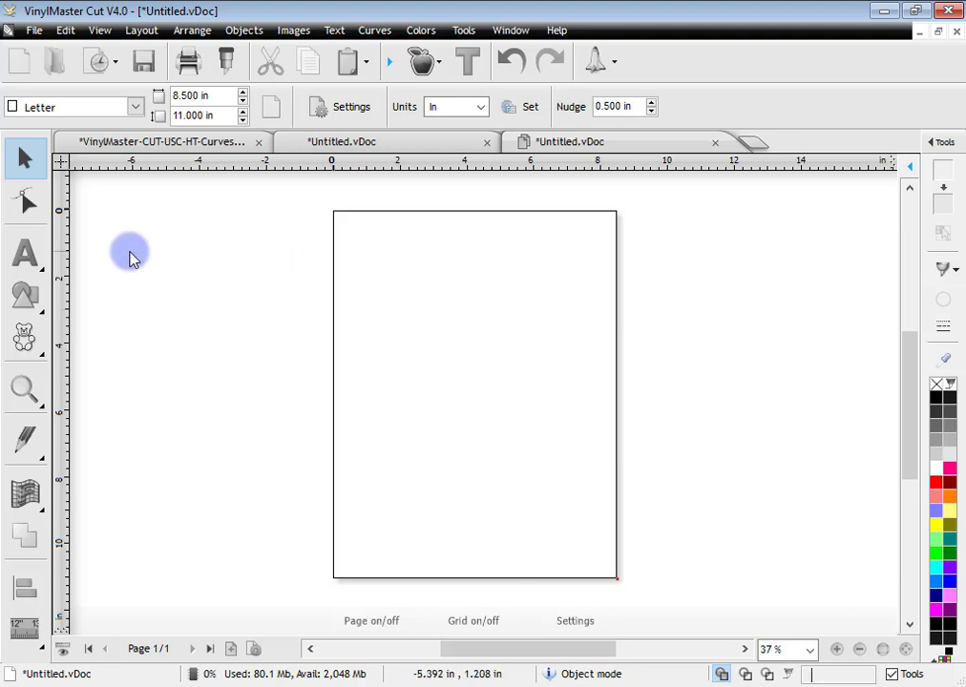
left_click(24, 253)
left_click(379, 272)
type("VinylMast")
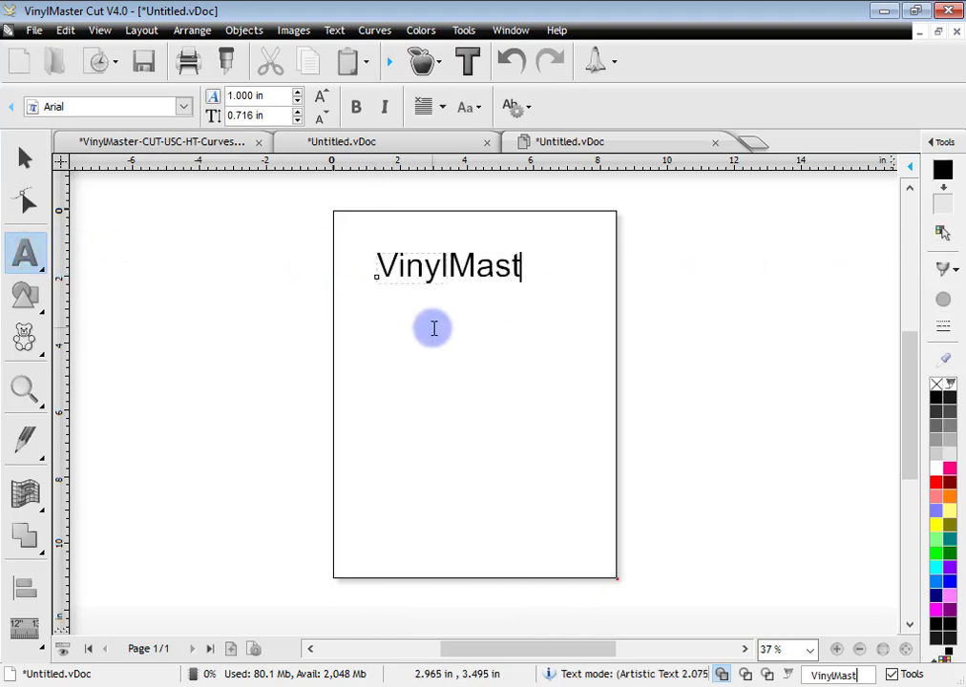
key("BackSpace")
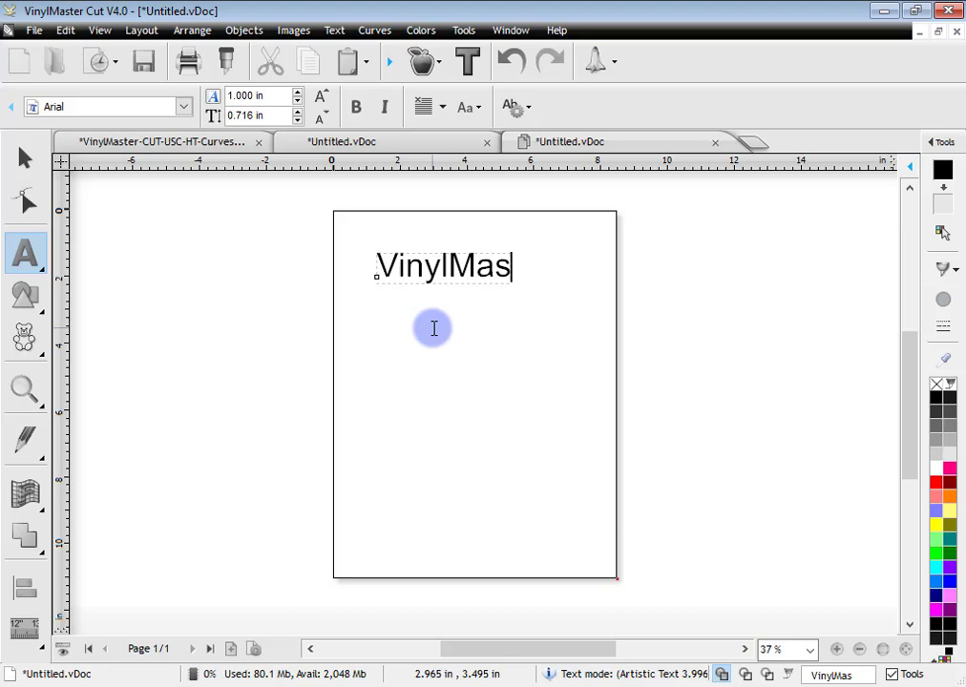
type("ter")
Step: Enlarge the text, set its font to Arial Black, and move it top left
left_click(25, 158)
left_click_drag(558, 296, 594, 334)
left_click_drag(512, 284, 475, 280)
left_click(505, 109)
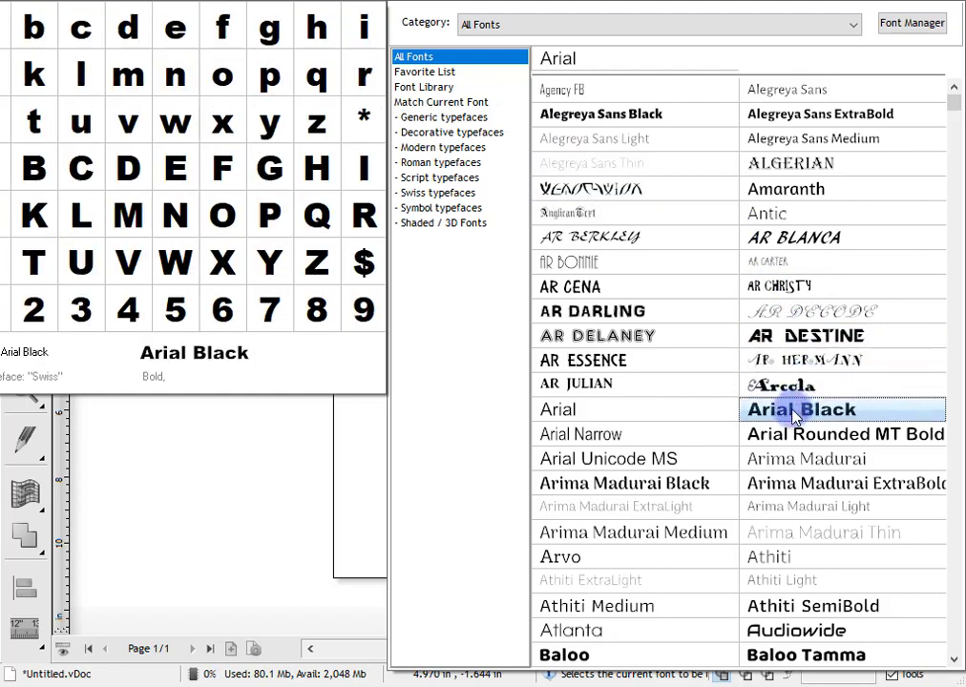
left_click(788, 409)
left_click_drag(513, 285, 490, 279)
Step: Draw an arrow shape below the VinylMaster text
left_click(13, 299)
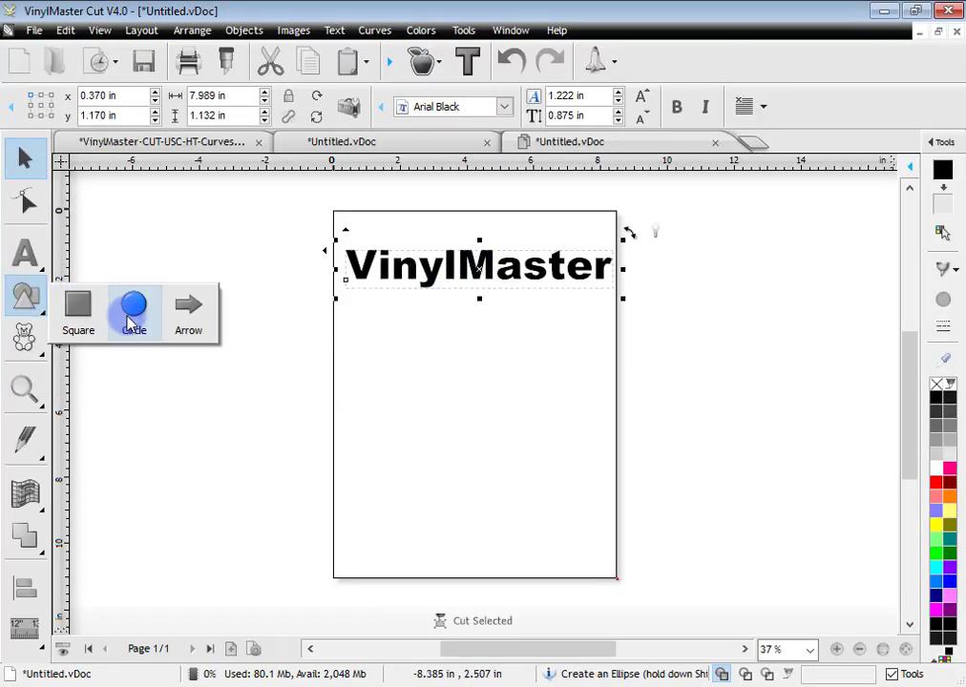
left_click(190, 330)
left_click_drag(416, 321, 565, 394)
left_click_drag(493, 354, 486, 342)
left_click(640, 356)
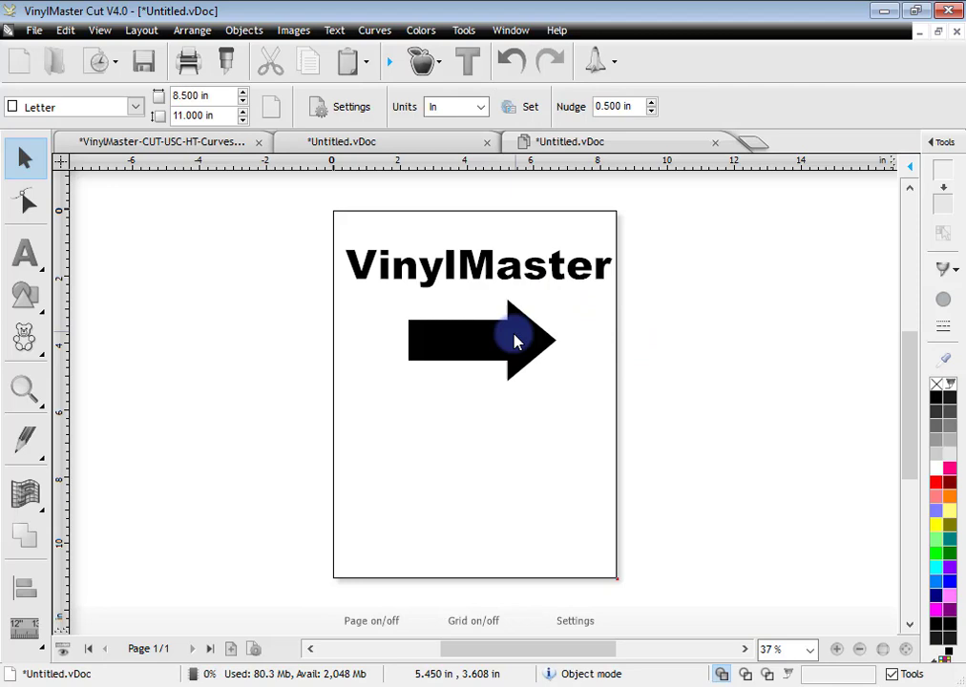
left_click(745, 674)
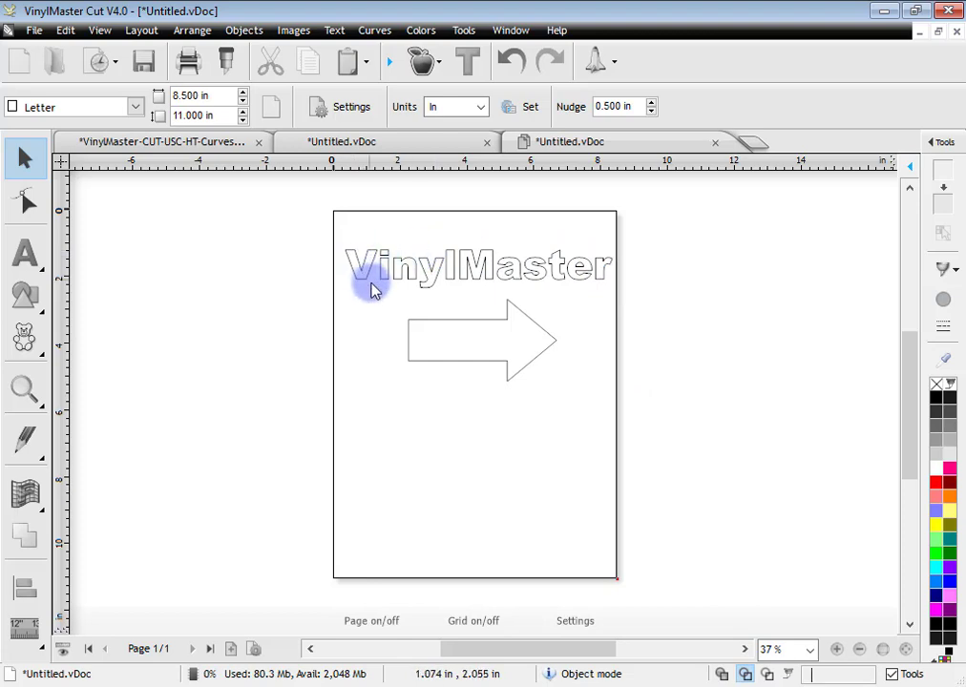
left_click(723, 674)
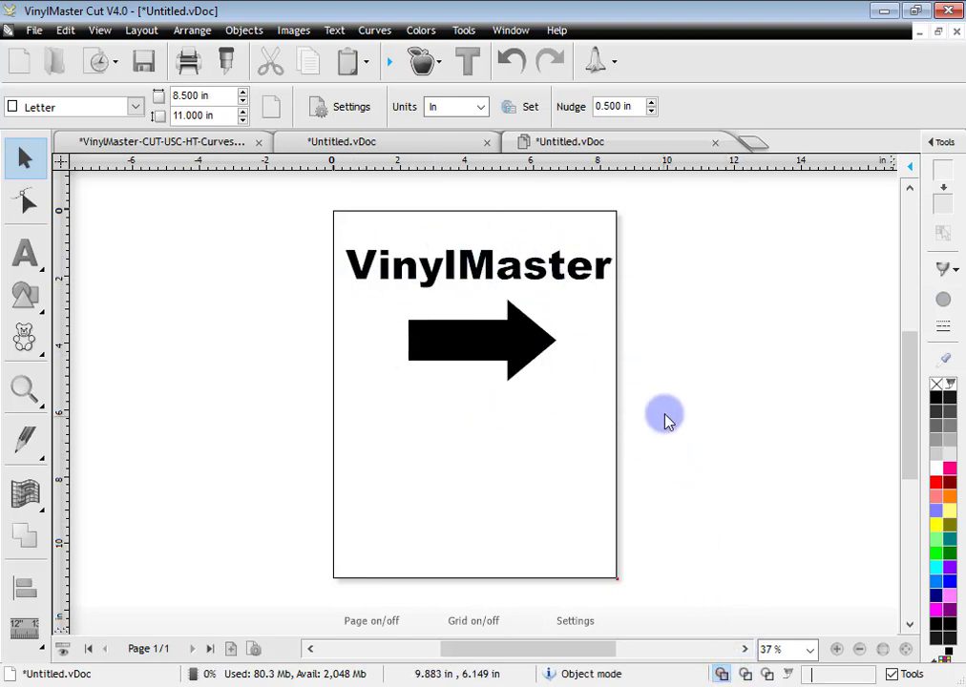
Step: In Send to be Cut, try Rotate, Mirror, Absolute and Registration Marks, leaving each off
left_click(236, 74)
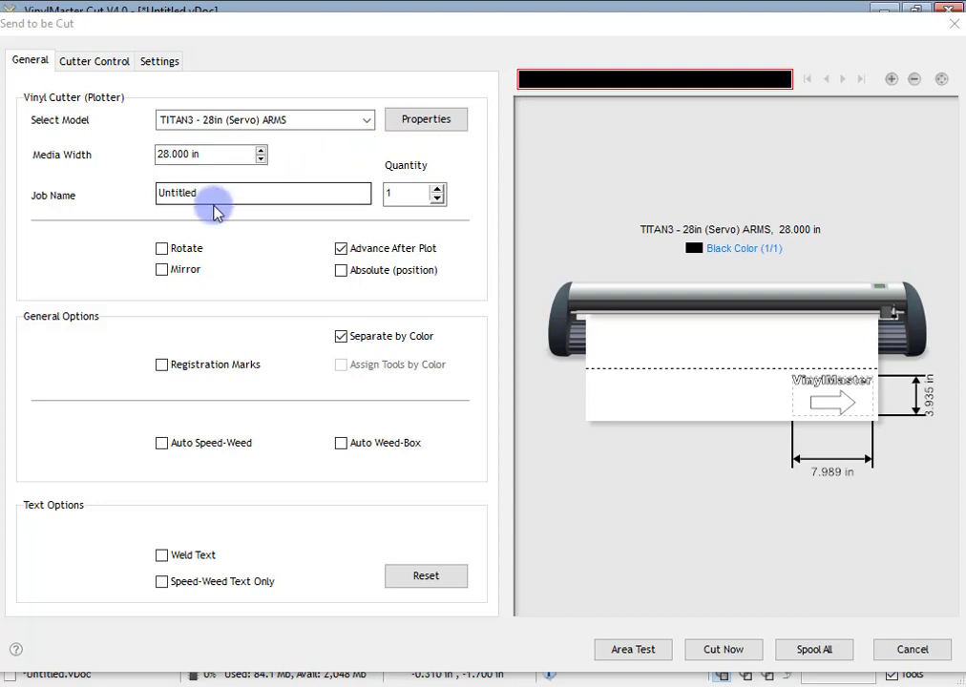
left_click(199, 252)
left_click(194, 271)
left_click(189, 269)
left_click(190, 250)
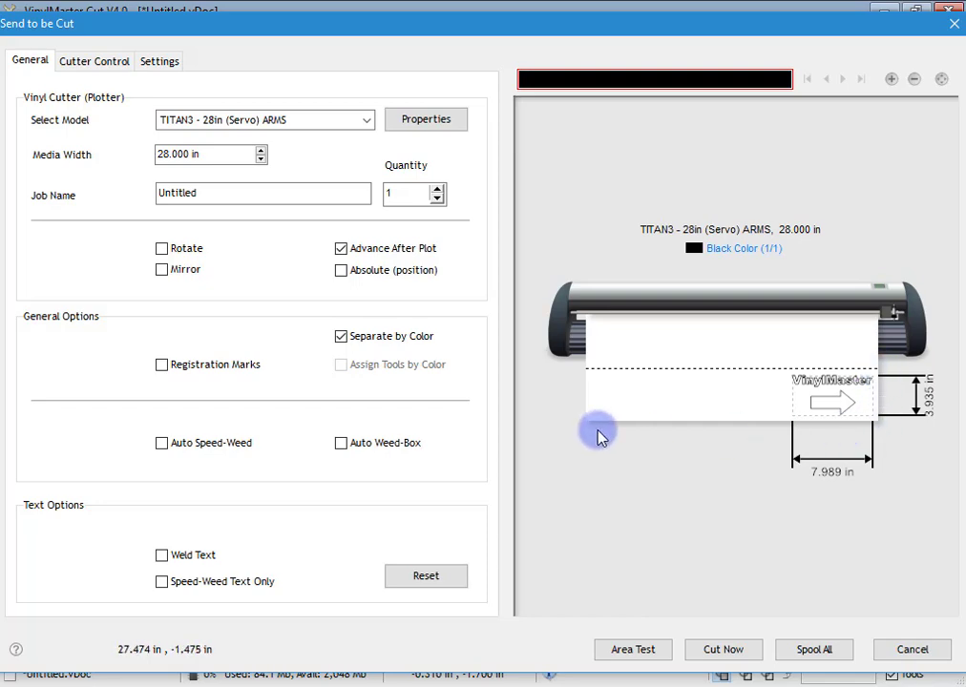
left_click(413, 275)
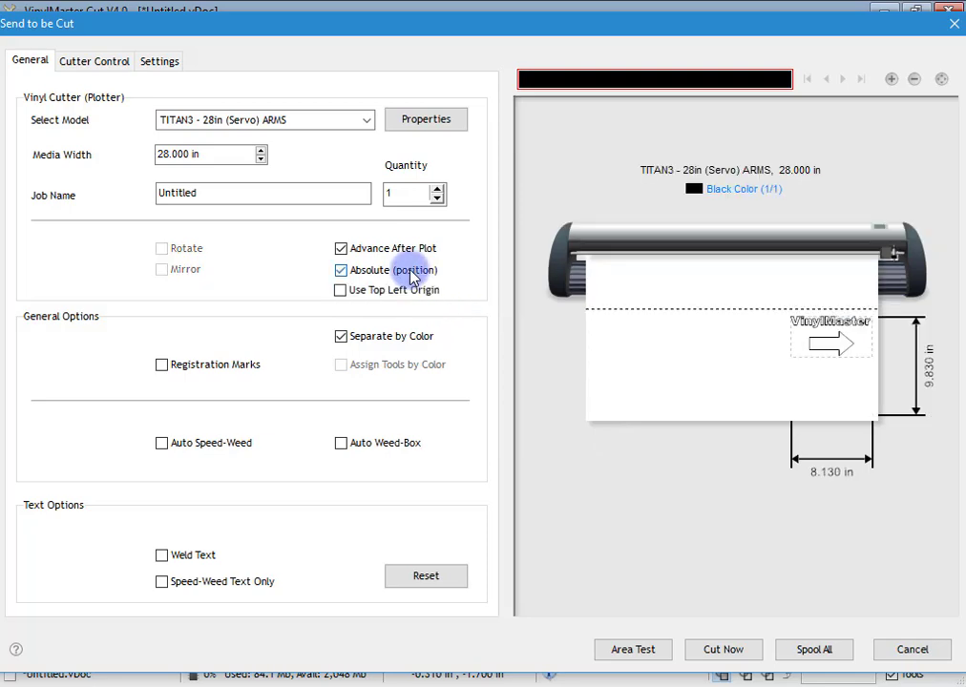
left_click(411, 275)
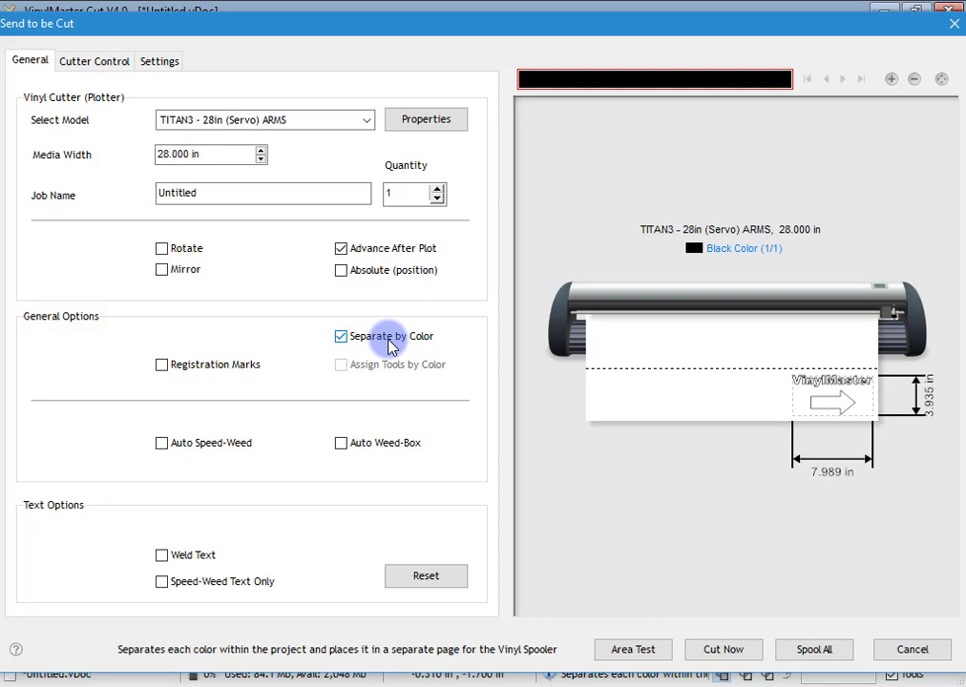
left_click(239, 372)
left_click(240, 373)
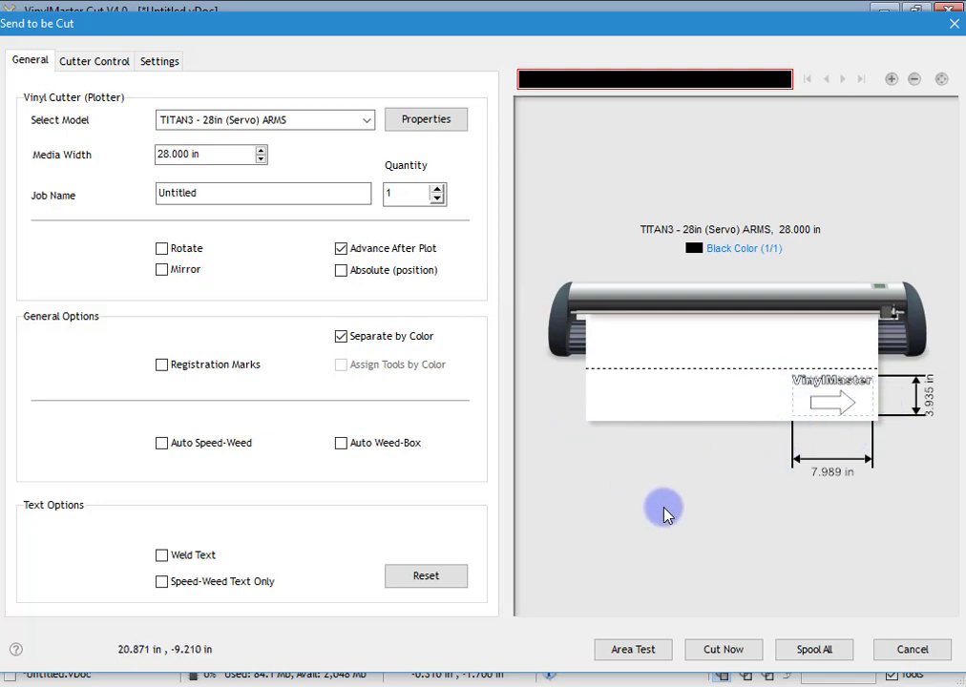
Step: Cut the job now and confirm proceeding with cutting
left_click(731, 651)
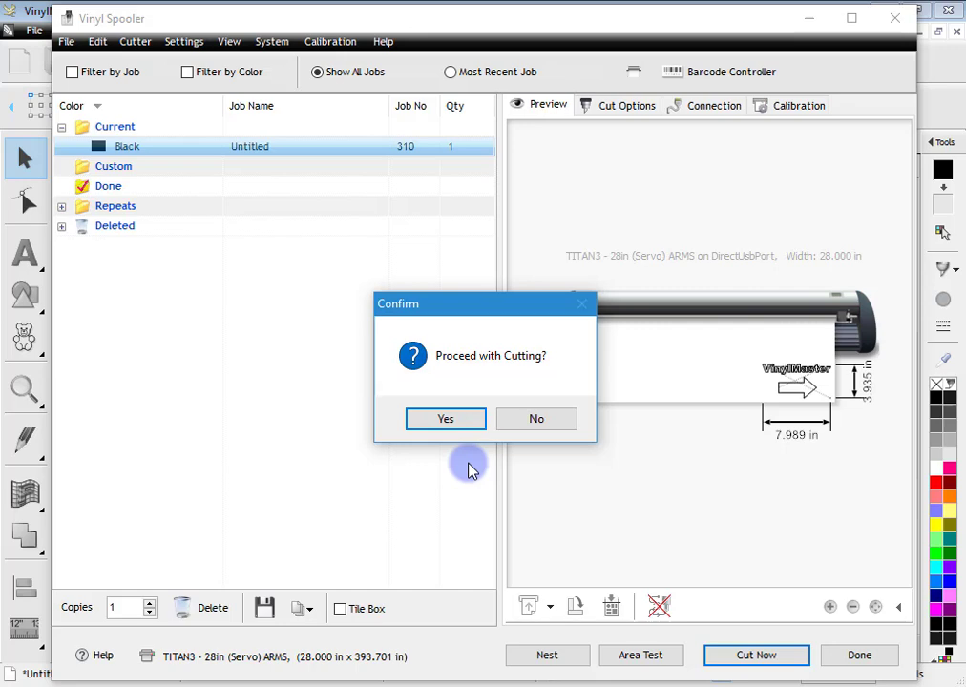
left_click(457, 423)
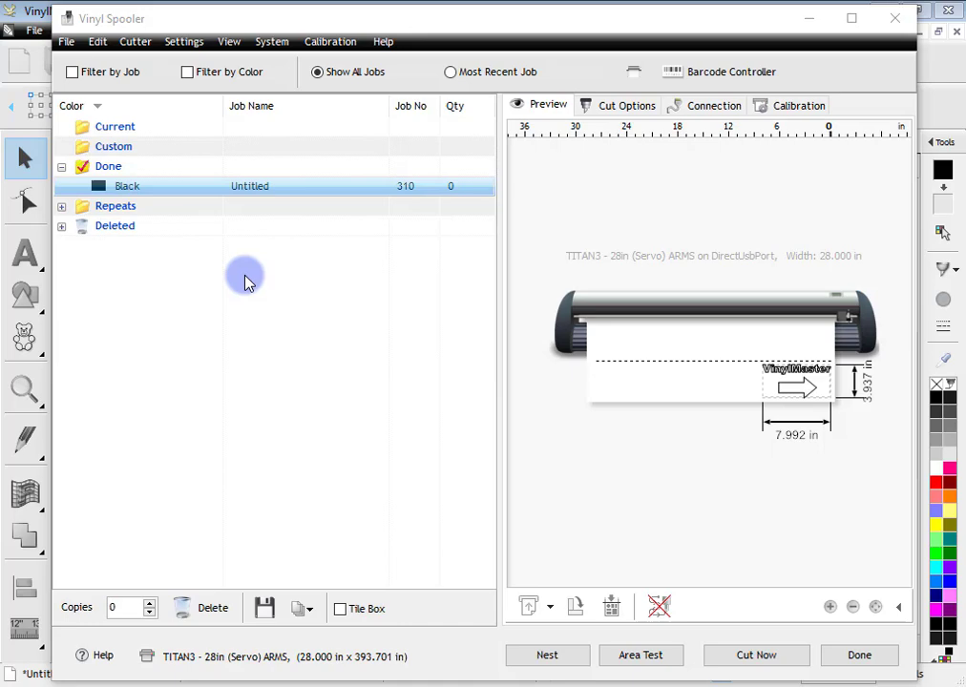
Step: Close the spooler and place a copy of the arrow below the original
left_click(892, 19)
left_click(709, 327)
left_click_drag(681, 431, 308, 237)
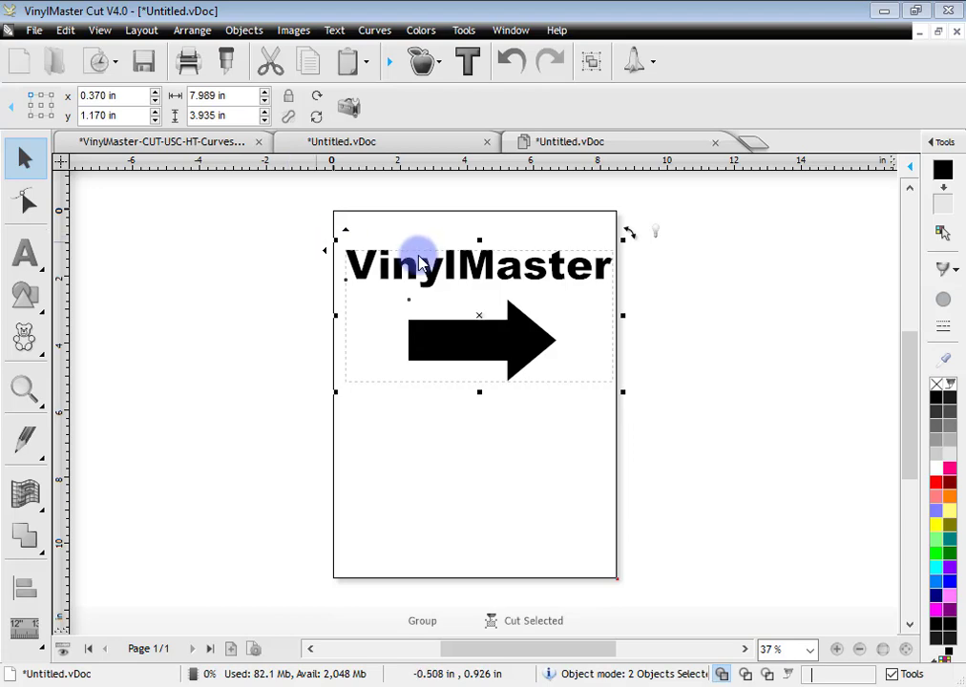
left_click(251, 249)
left_click(426, 339)
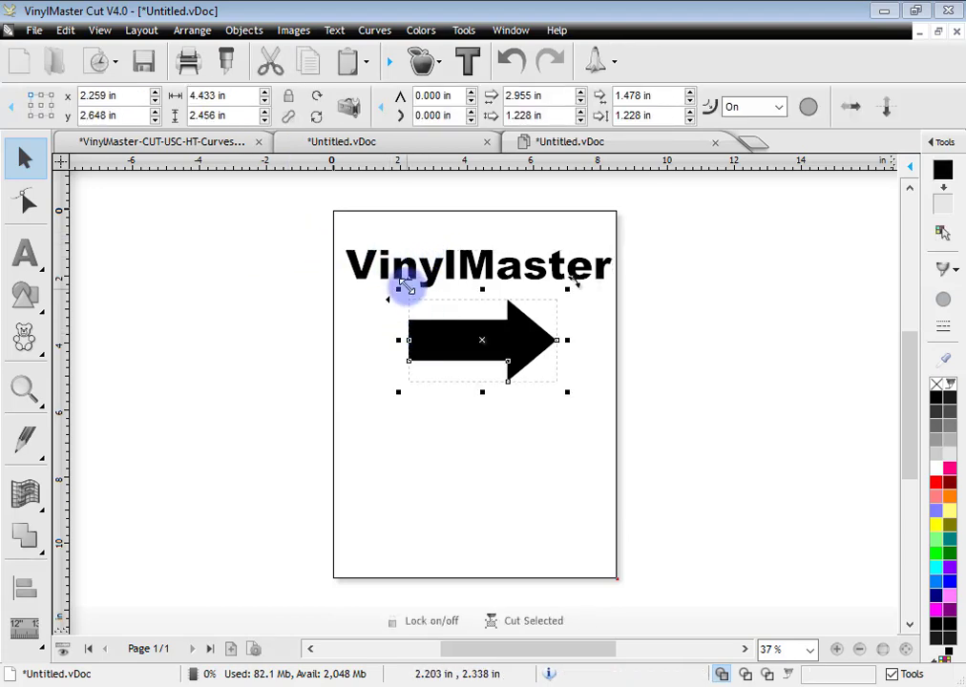
left_click_drag(407, 288, 394, 404)
left_click(304, 353)
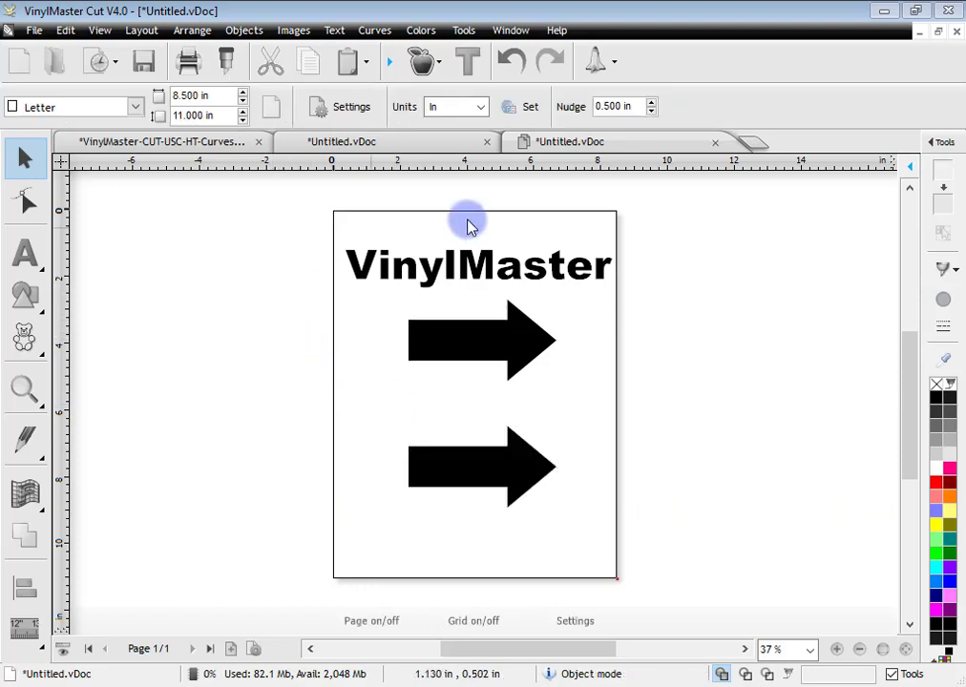
Step: Preview cut settings, cancel, and select the VinylMaster text with the top arrow
left_click(228, 66)
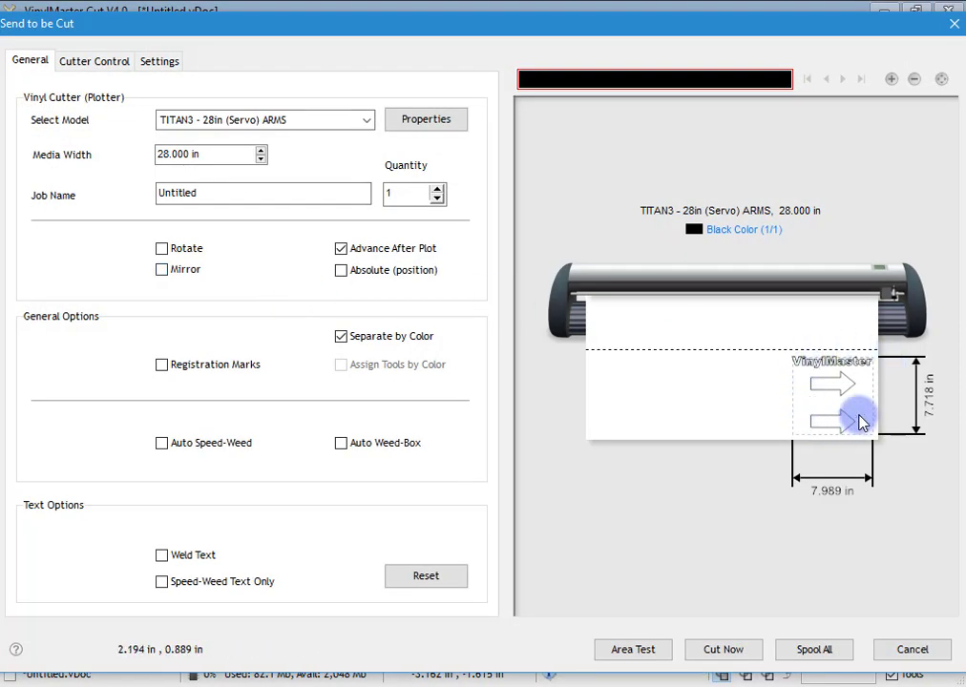
left_click(906, 649)
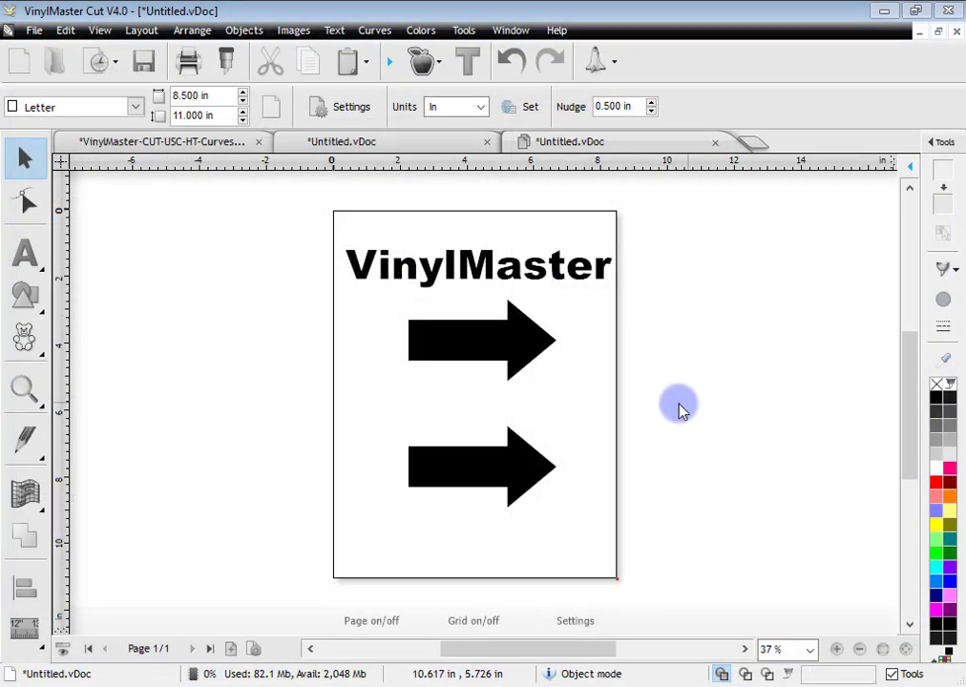
left_click_drag(685, 403, 315, 231)
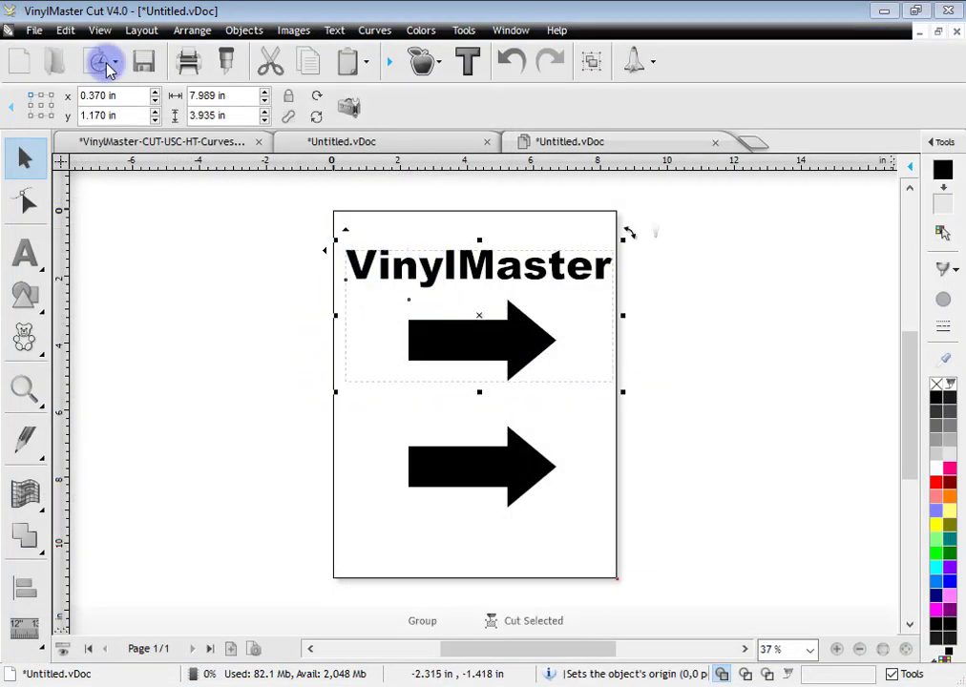
left_click(228, 60)
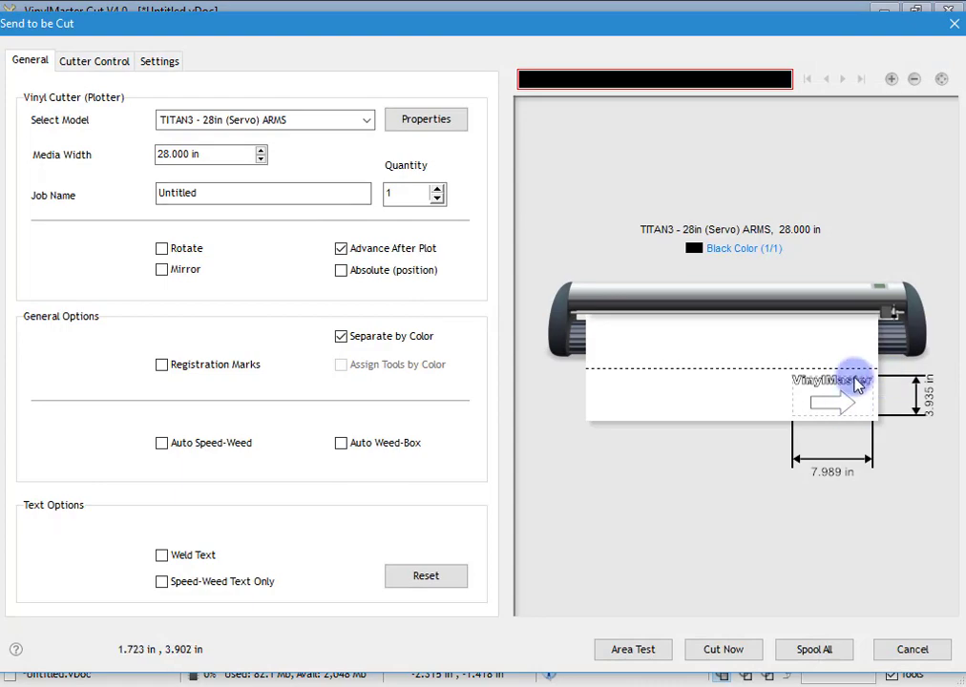
left_click(912, 650)
left_click(625, 430)
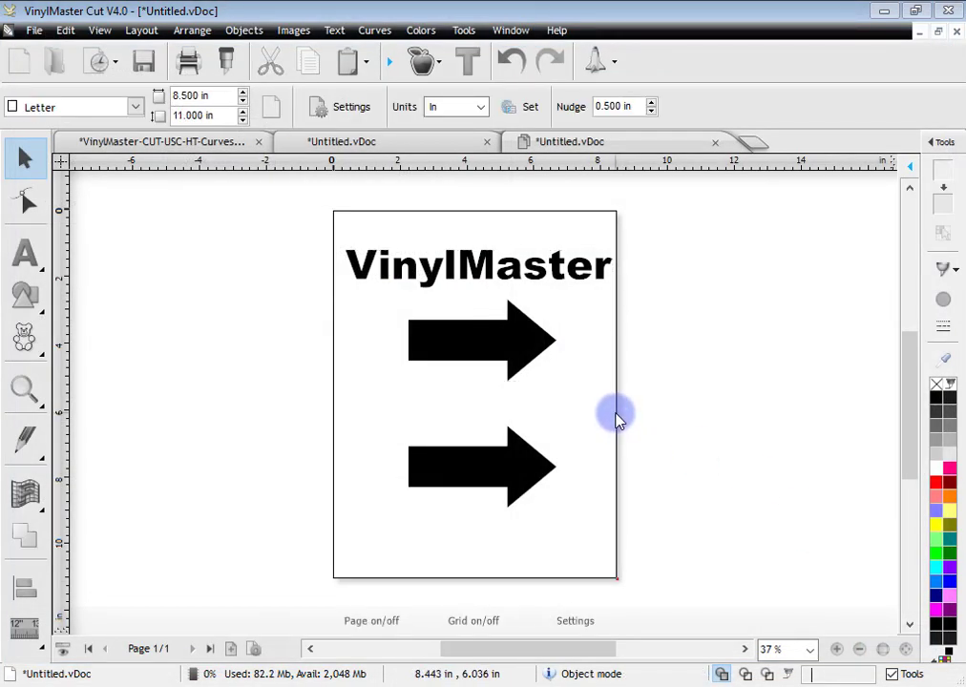
left_click_drag(638, 387, 336, 255)
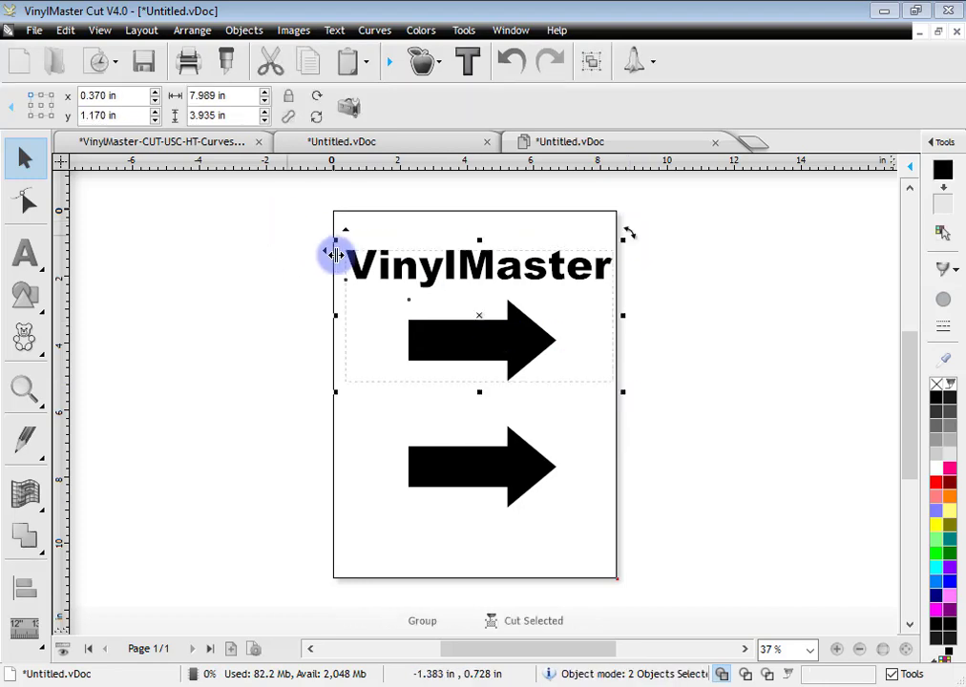
Step: Send the text and top arrow to cut, decline cutting, and close the spooler
left_click(236, 72)
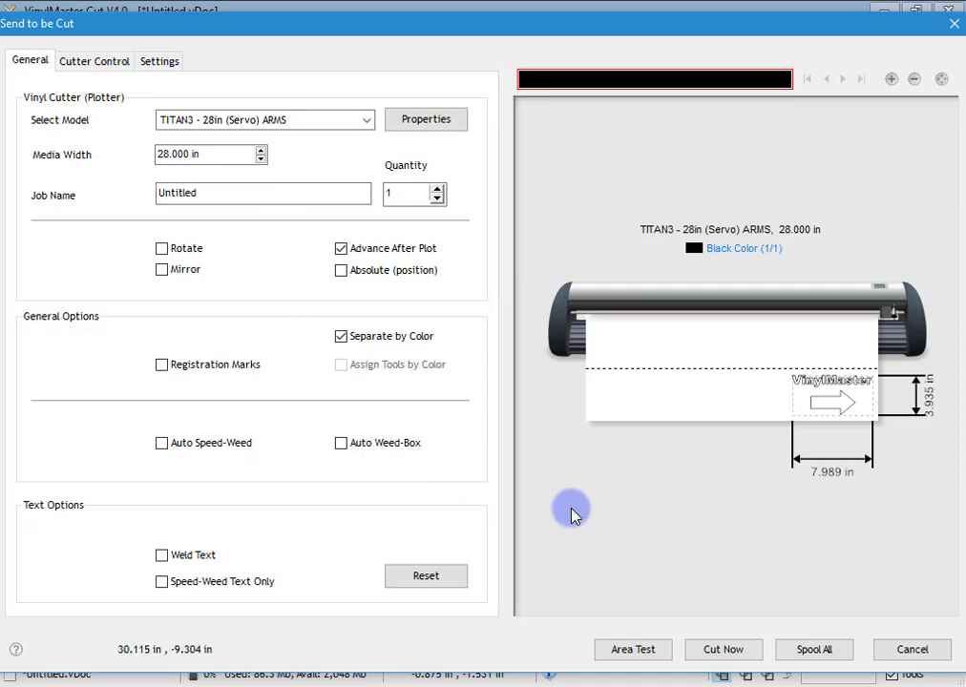
left_click(723, 649)
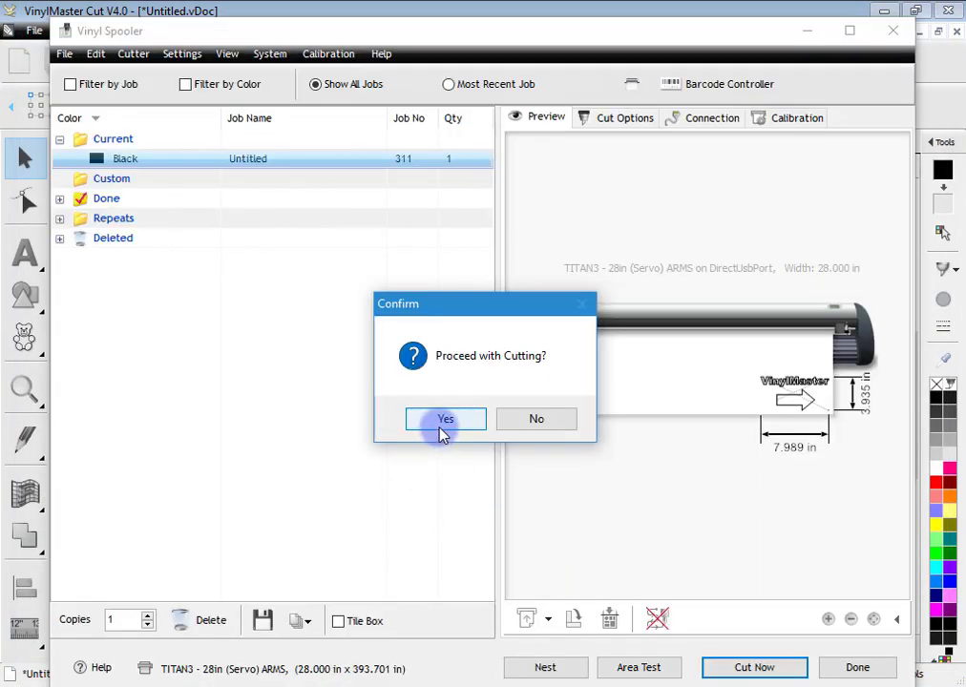
left_click(538, 423)
left_click(892, 31)
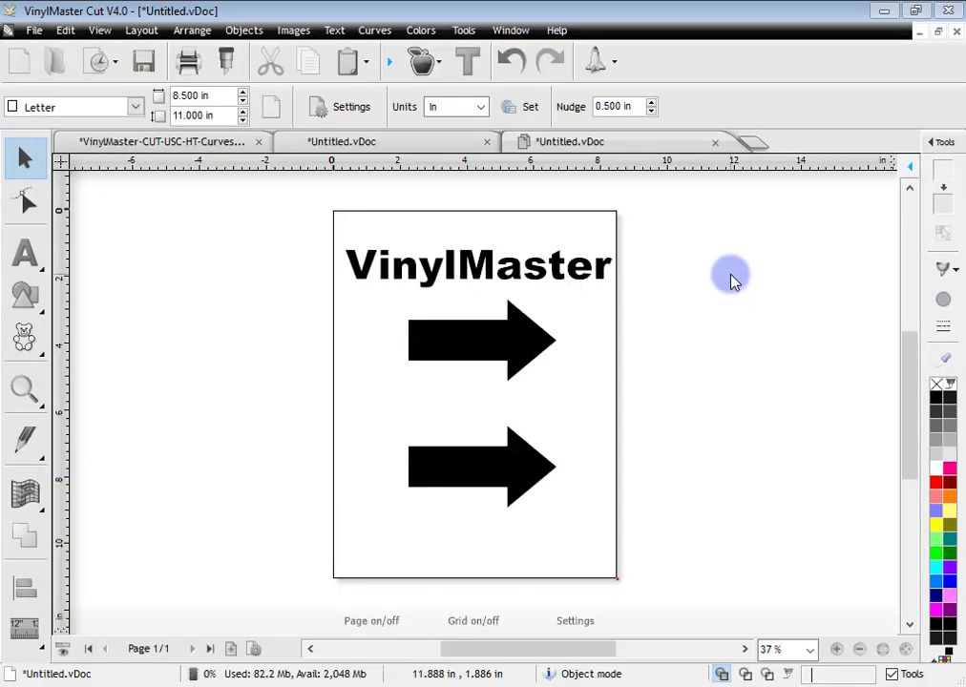